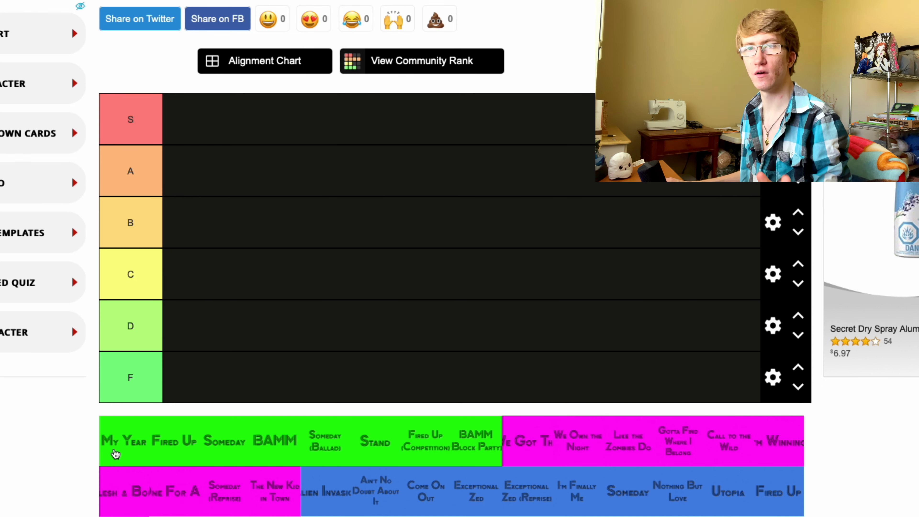
Rank the green songs: Stand in A, Someday (Ballad) in B, My Year and Fired Up in C, Fired Up (Competition) in D, BAMM Block Party in F
left_click_drag(116, 453, 213, 285)
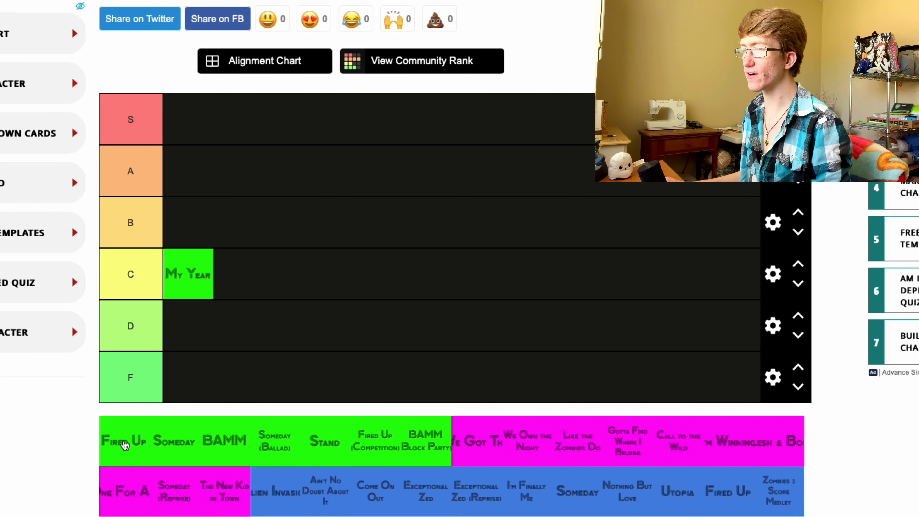
left_click_drag(123, 444, 241, 282)
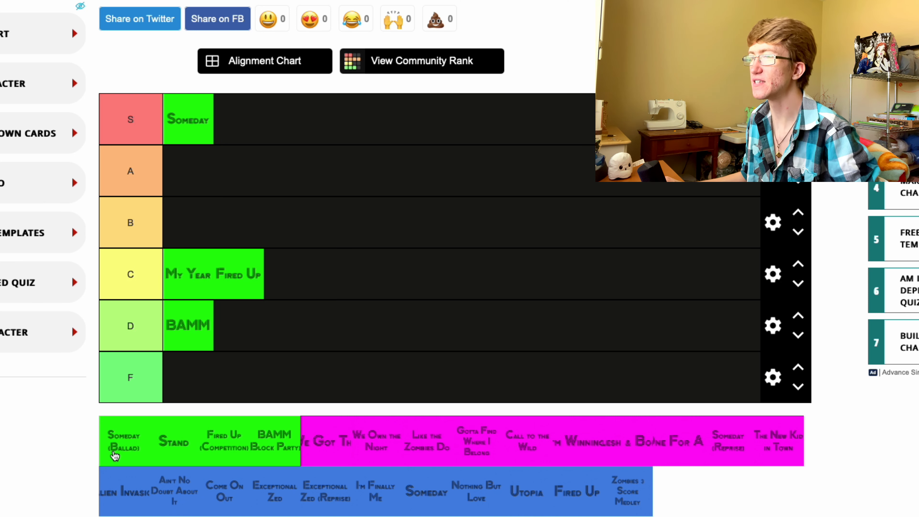
left_click_drag(115, 456, 182, 233)
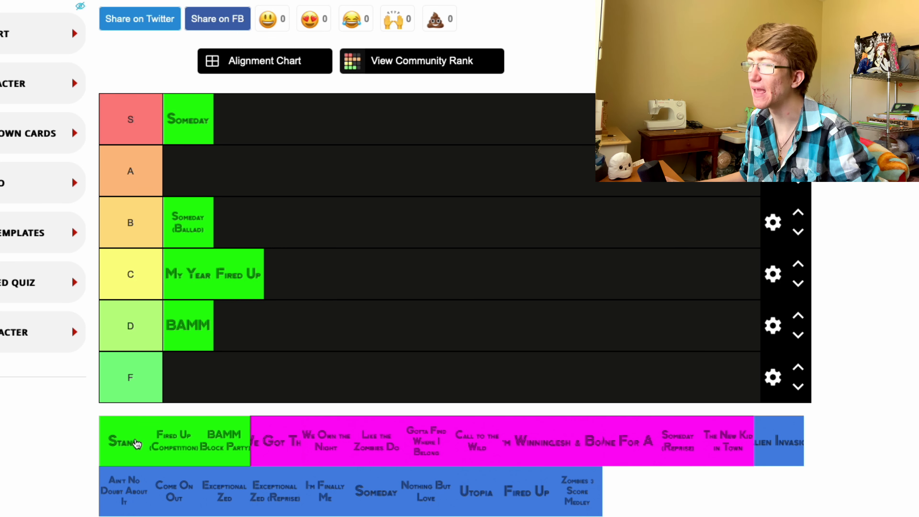
mouse_move(123, 442)
left_mouse_down()
mouse_move(206, 222)
mouse_move(197, 175)
left_mouse_up()
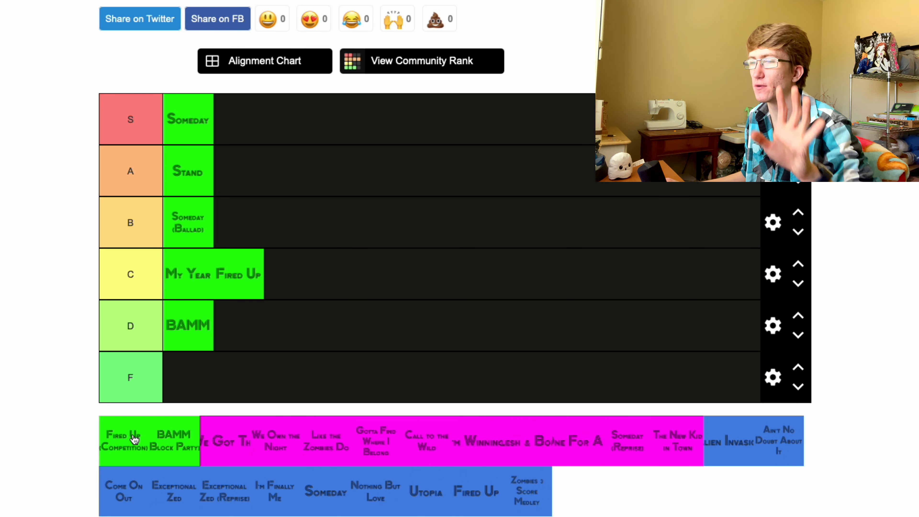
left_click_drag(118, 451, 235, 337)
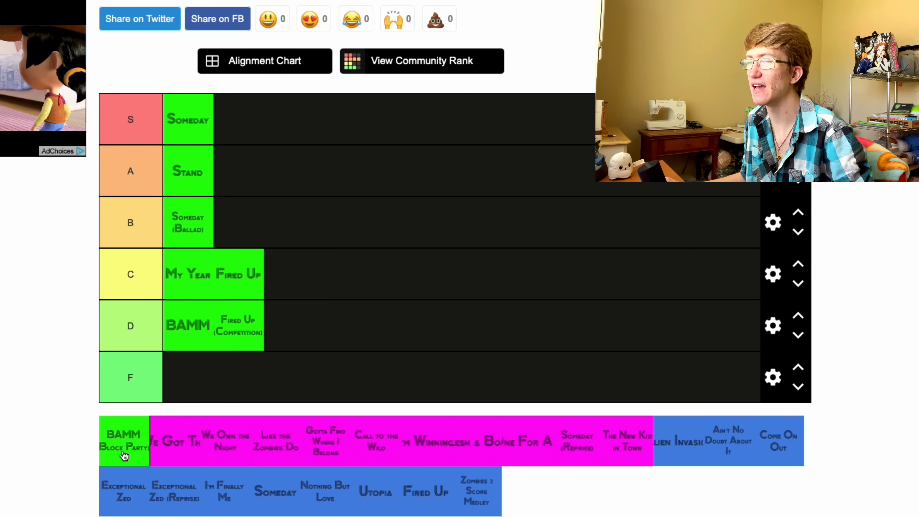
left_click_drag(141, 457, 185, 383)
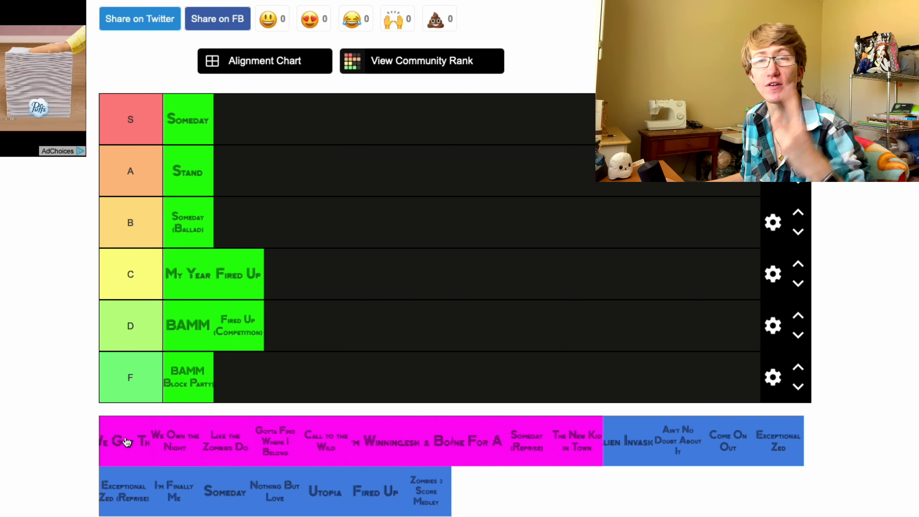
Rank the pink songs: We Own the Night in S, We Got This and Flesh & Bone in A, Call to the Wild and Someday (Reprise) in B, Like the Zombies Do and One For All in C, I'm Winning in D, The New Kid in Town in F
left_click_drag(126, 444, 244, 181)
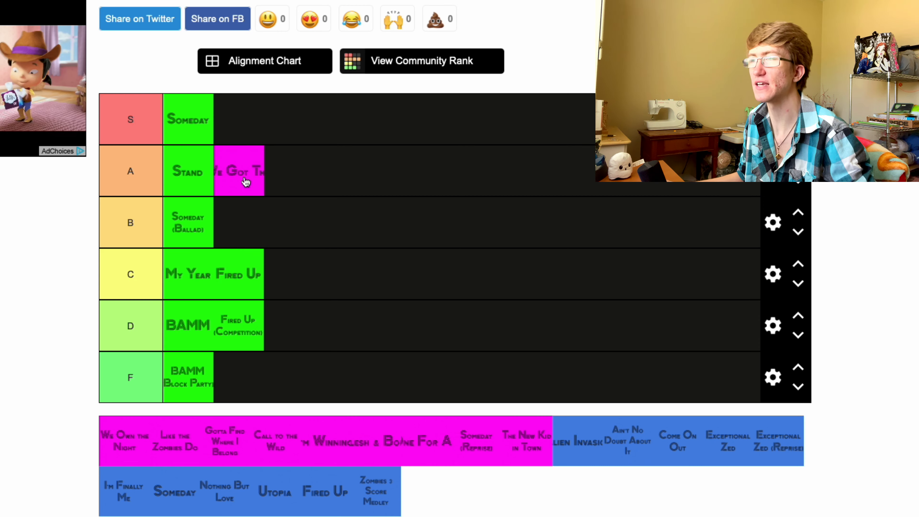
left_click_drag(113, 441, 234, 116)
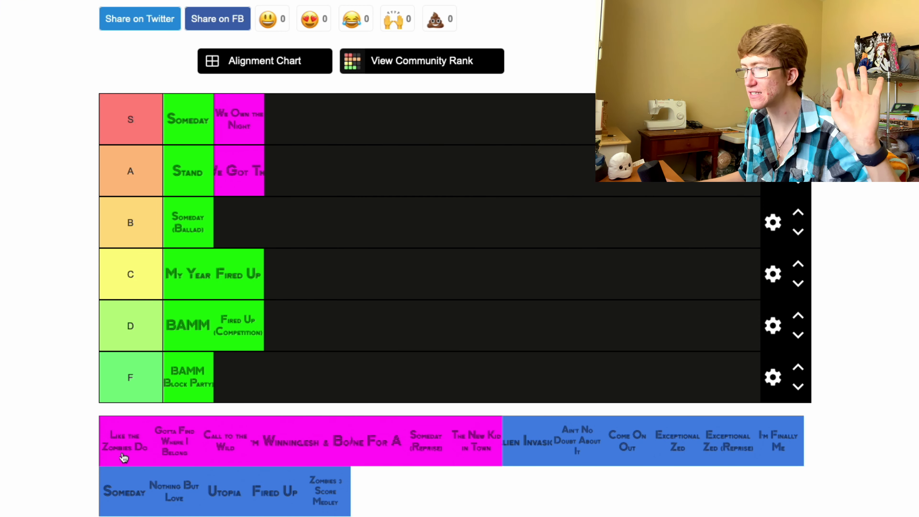
left_click_drag(123, 454, 294, 290)
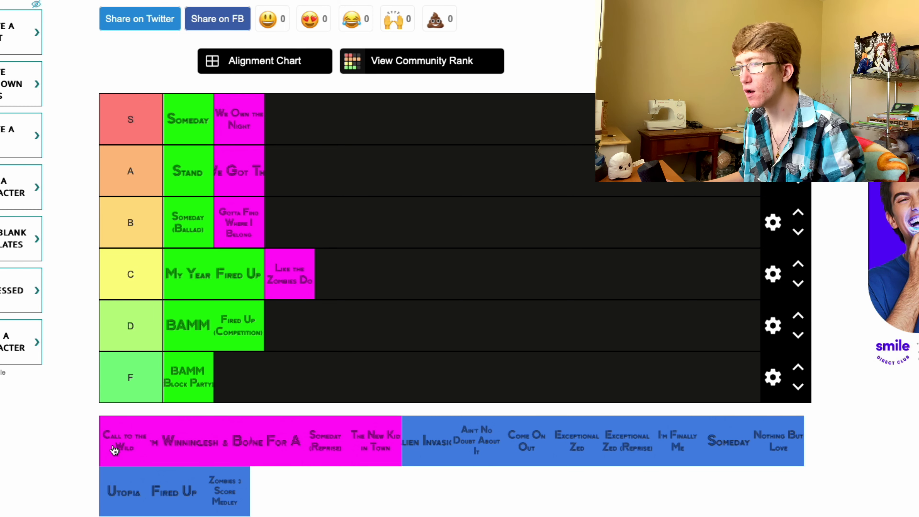
left_click_drag(115, 447, 290, 221)
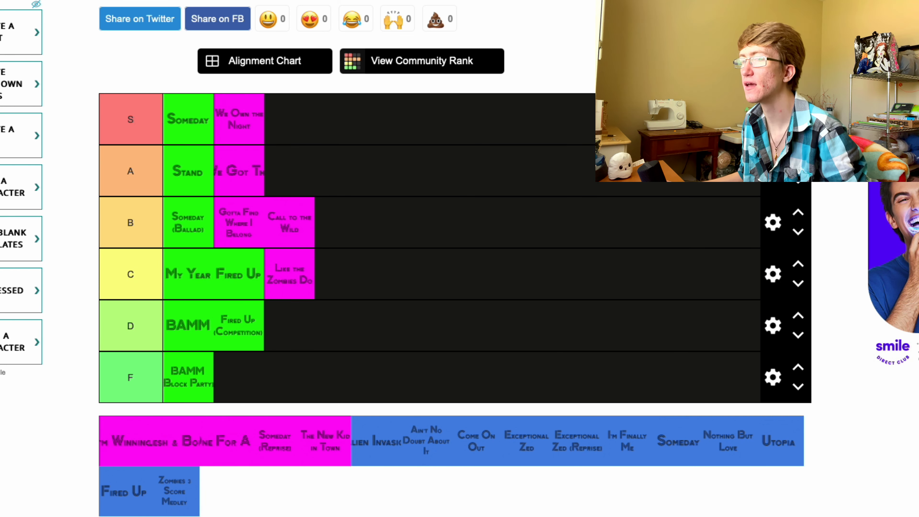
left_click_drag(116, 453, 288, 346)
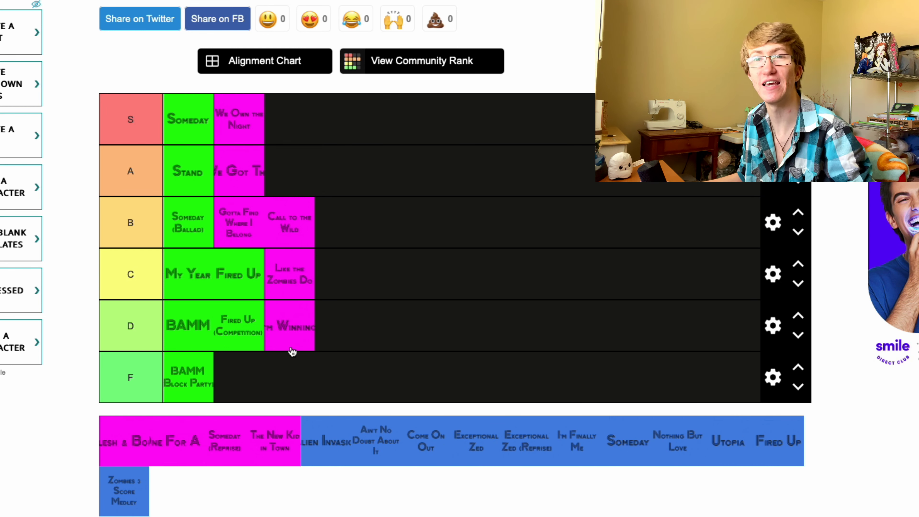
left_click_drag(117, 450, 289, 175)
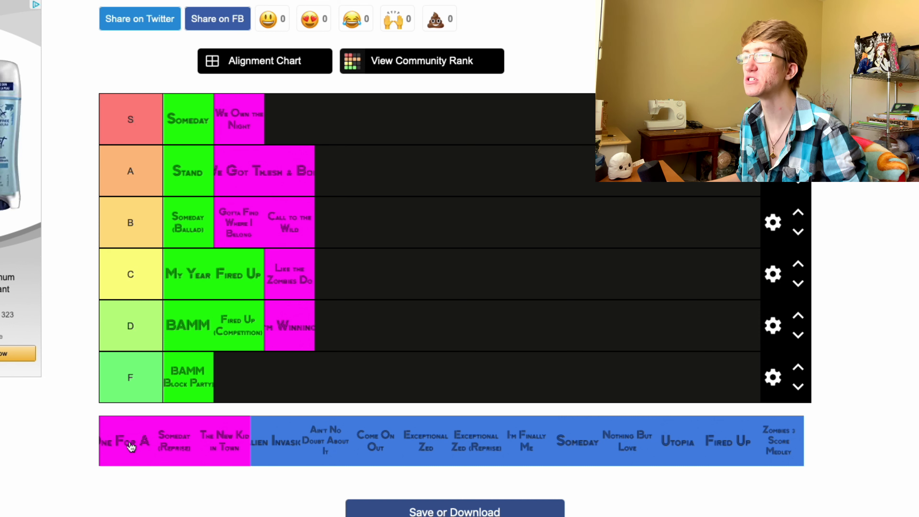
left_click_drag(141, 440, 353, 280)
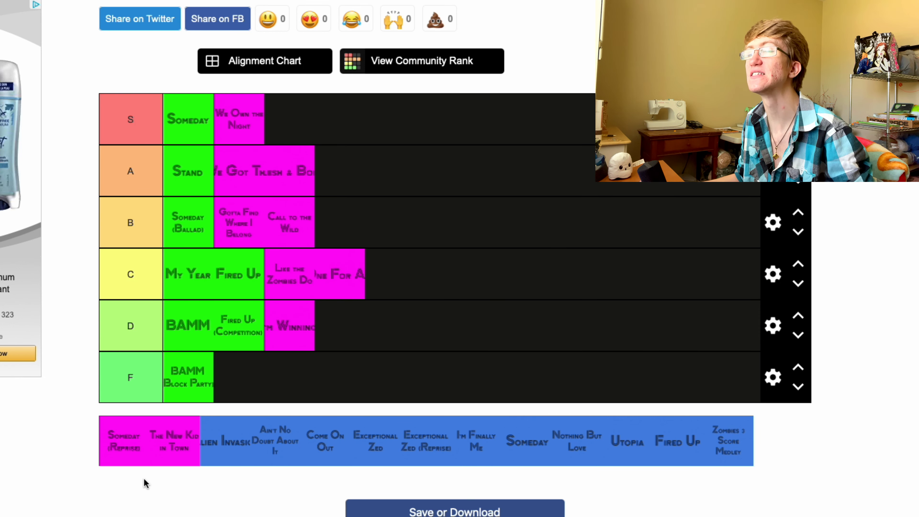
left_click_drag(119, 448, 342, 225)
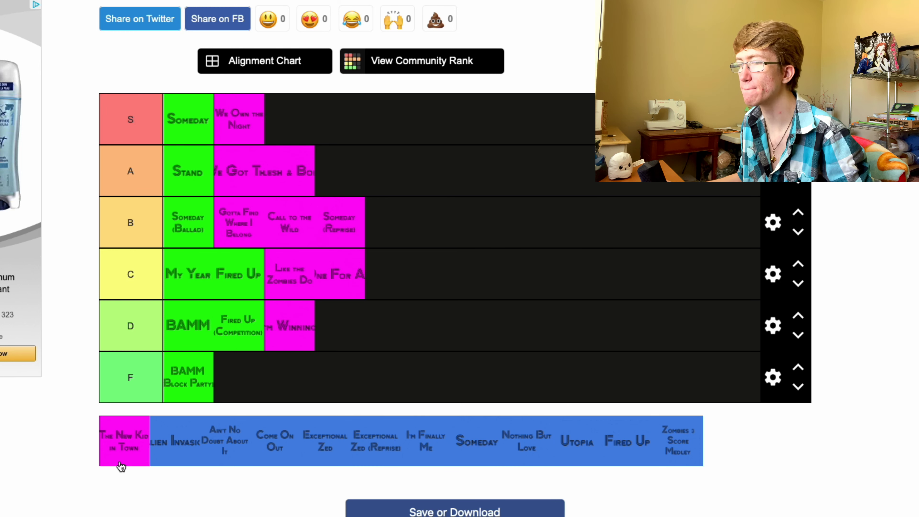
left_click_drag(117, 455, 242, 389)
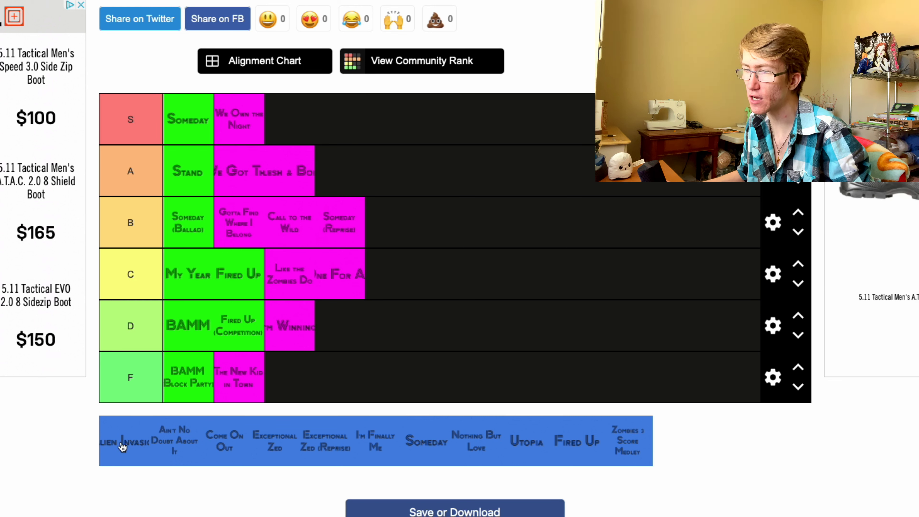
Rank the blue songs: Ain't No Doubt About It in S, Alien Invasion in A, Exceptional Zed (Reprise) and Nothing But Love in B, Exceptional Zed and Someday in C, I'm Finally Me and Fired Up in D, Utopia and Zombies 3 Score Medley in F
left_click_drag(525, 443, 289, 385)
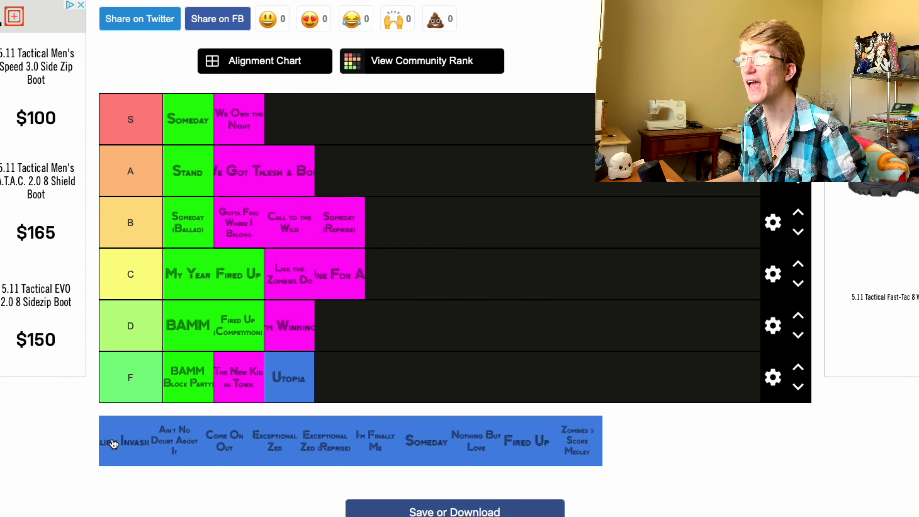
left_click_drag(113, 444, 348, 165)
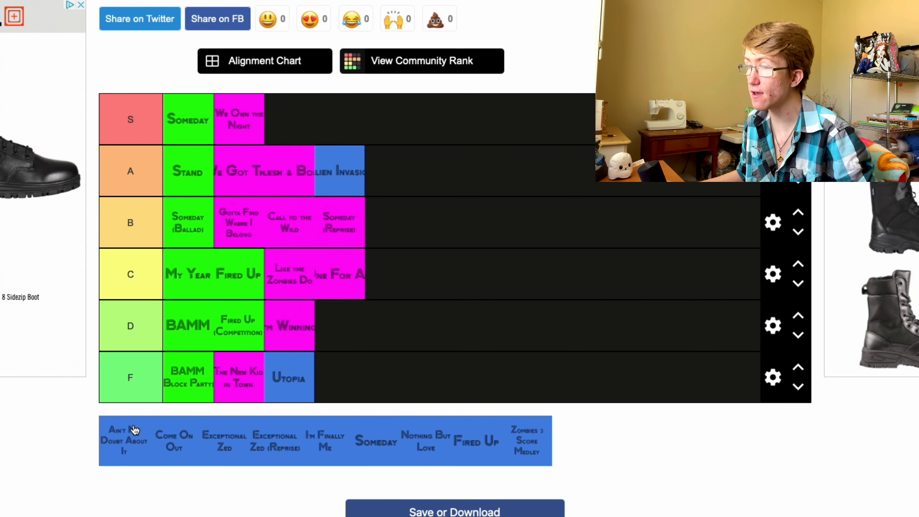
left_click_drag(133, 430, 300, 127)
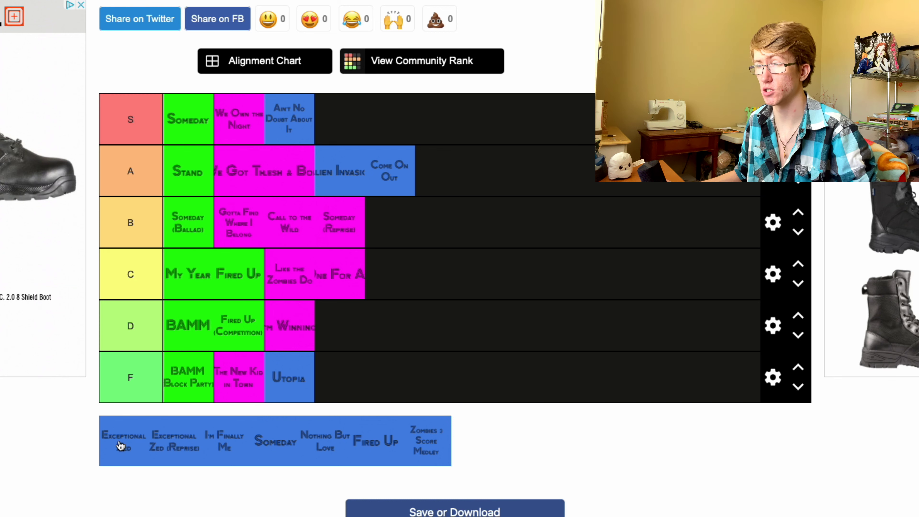
left_click_drag(120, 446, 391, 275)
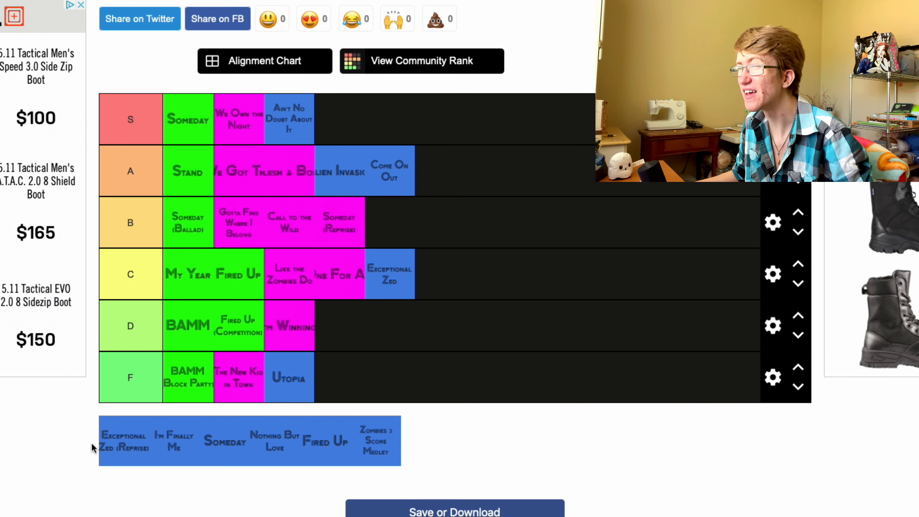
left_click_drag(117, 447, 389, 230)
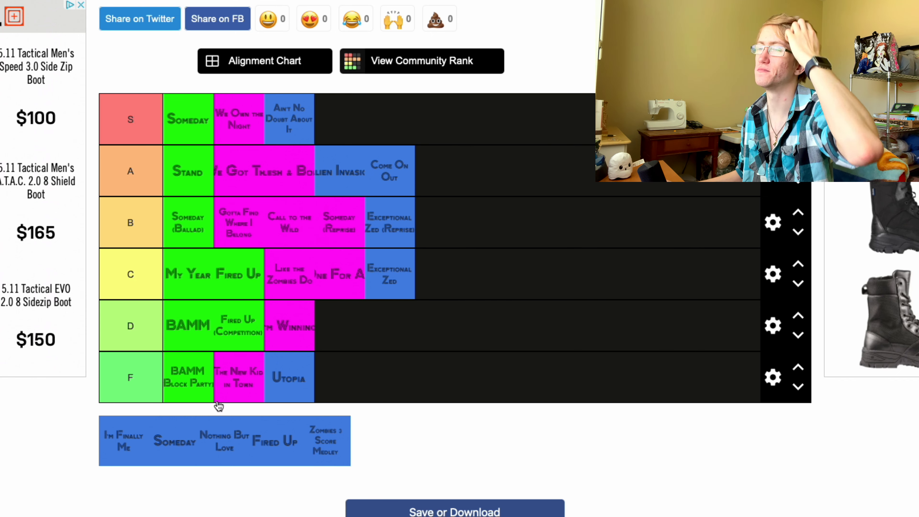
left_click_drag(119, 451, 337, 344)
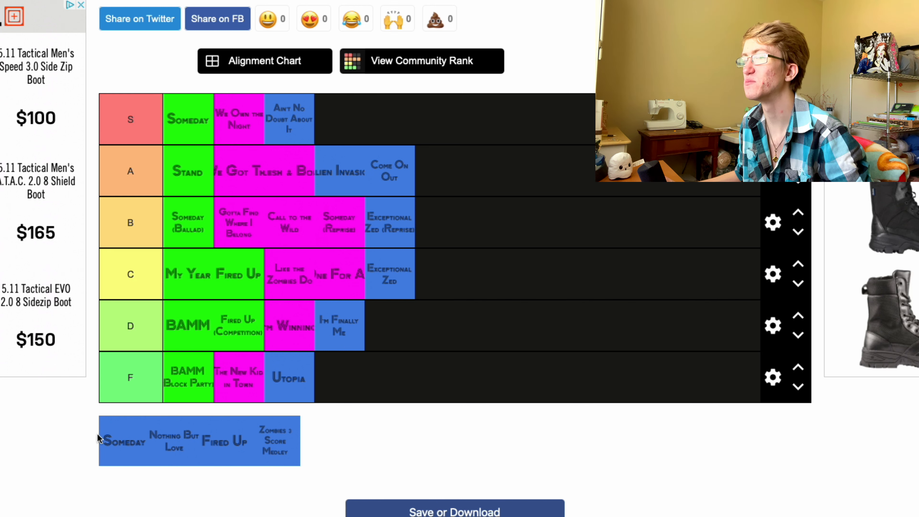
left_click_drag(120, 450, 445, 284)
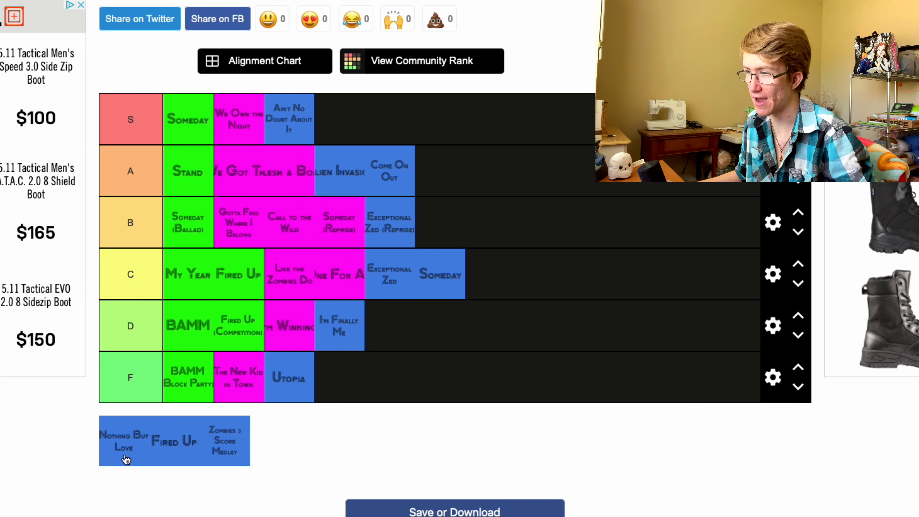
left_click_drag(123, 447, 443, 231)
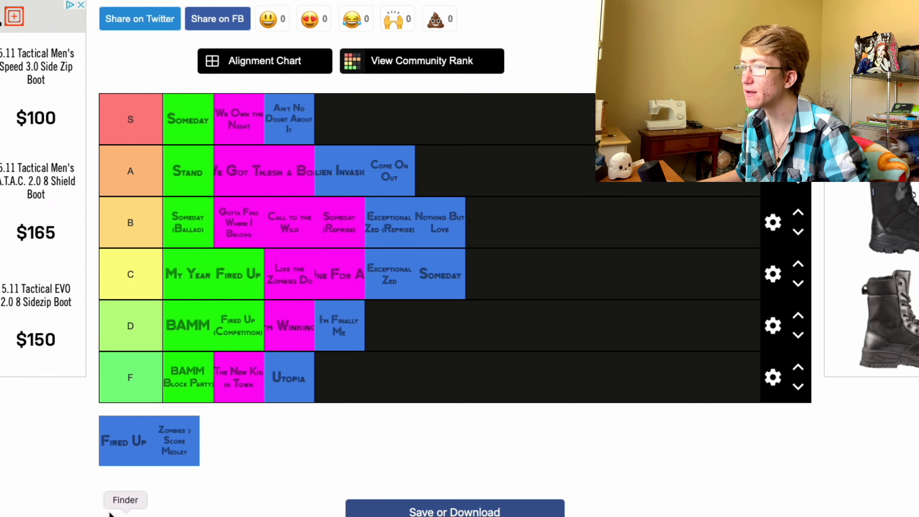
left_click_drag(127, 437, 438, 308)
left_click_drag(119, 454, 347, 392)
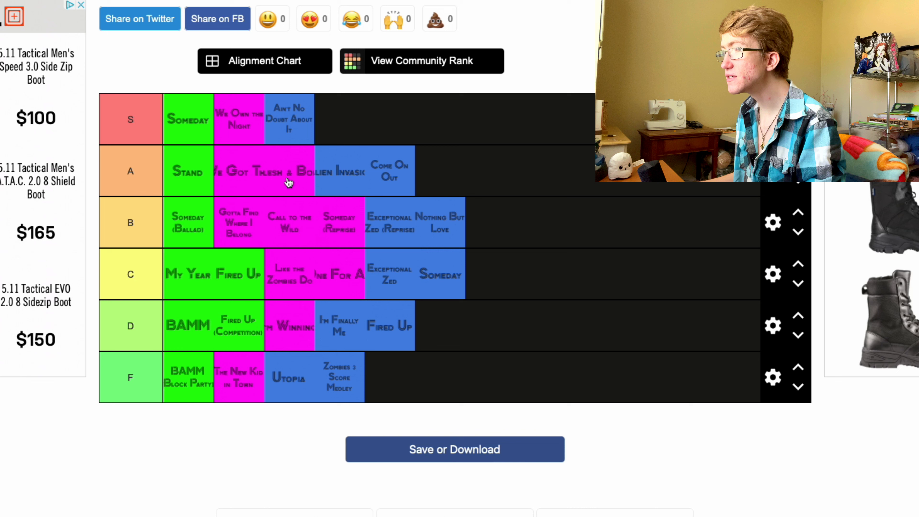
Move Flesh & Bone to S, Gotta Find Where I Belong and Call to the Wild to A, Someday (Ballad) to C, and Like the Zombies Do to B
left_click_drag(289, 182, 344, 121)
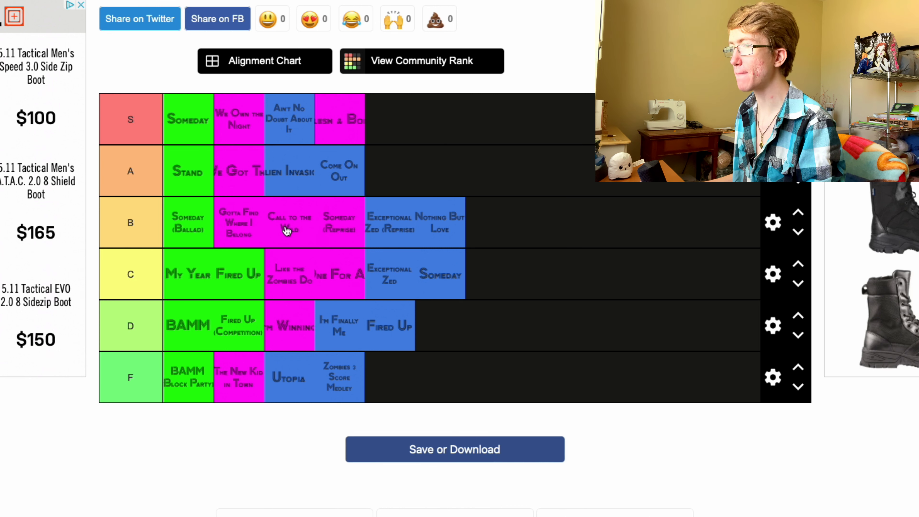
left_click_drag(245, 224, 399, 176)
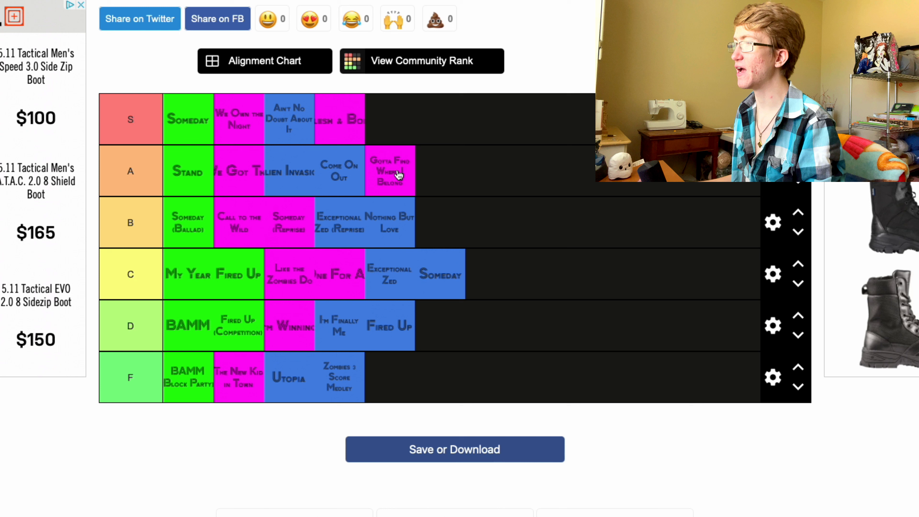
left_click_drag(237, 226, 449, 168)
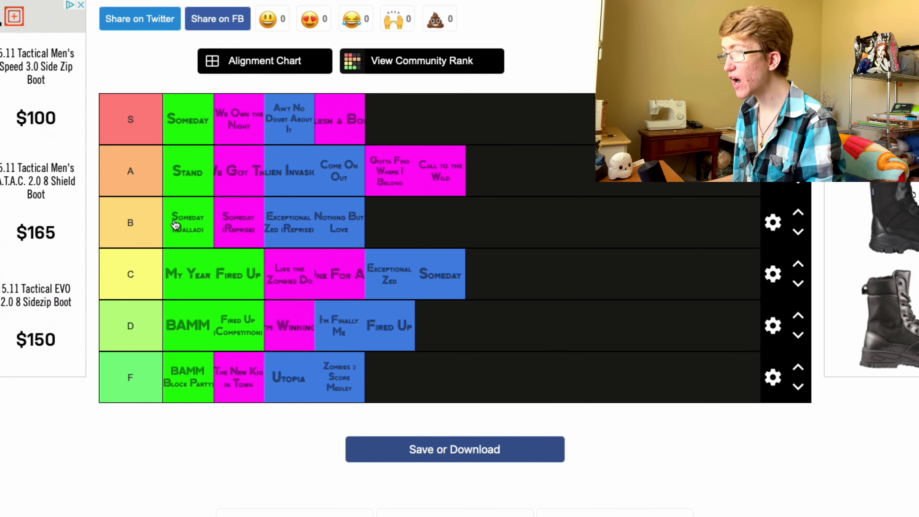
left_click_drag(184, 221, 508, 281)
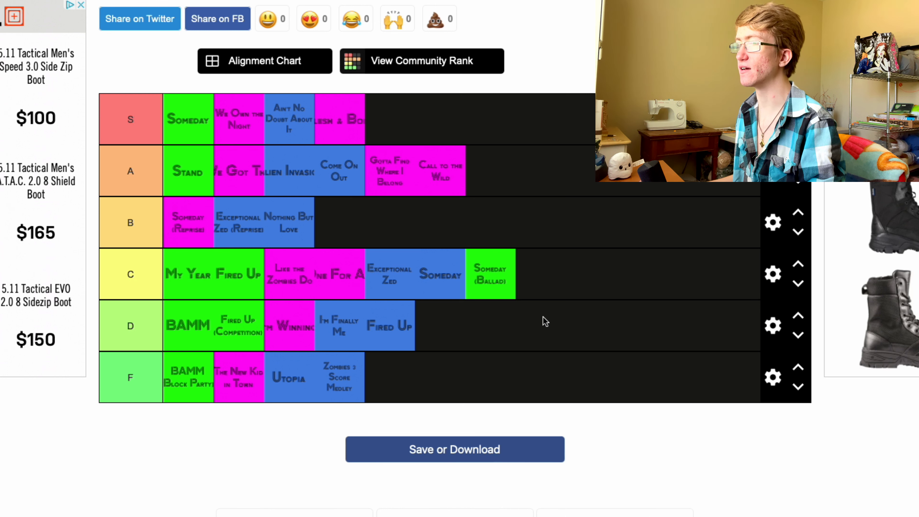
left_click_drag(275, 276, 333, 227)
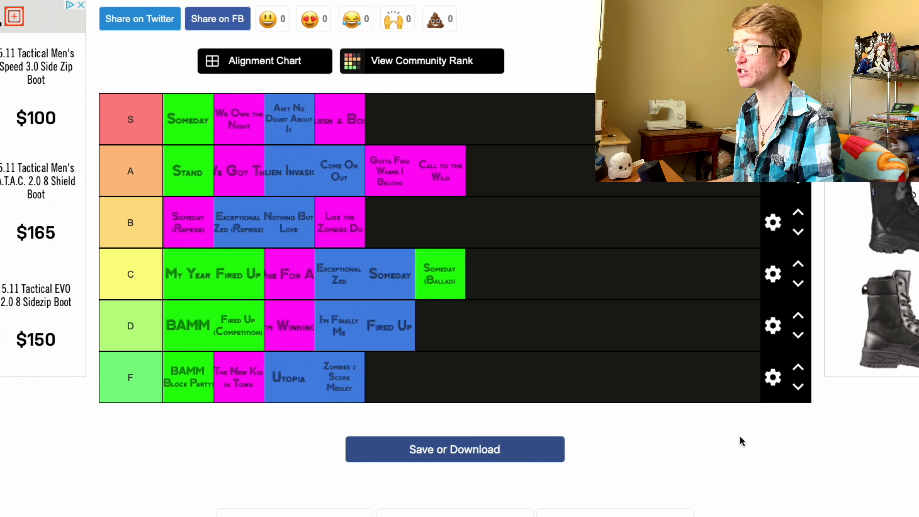